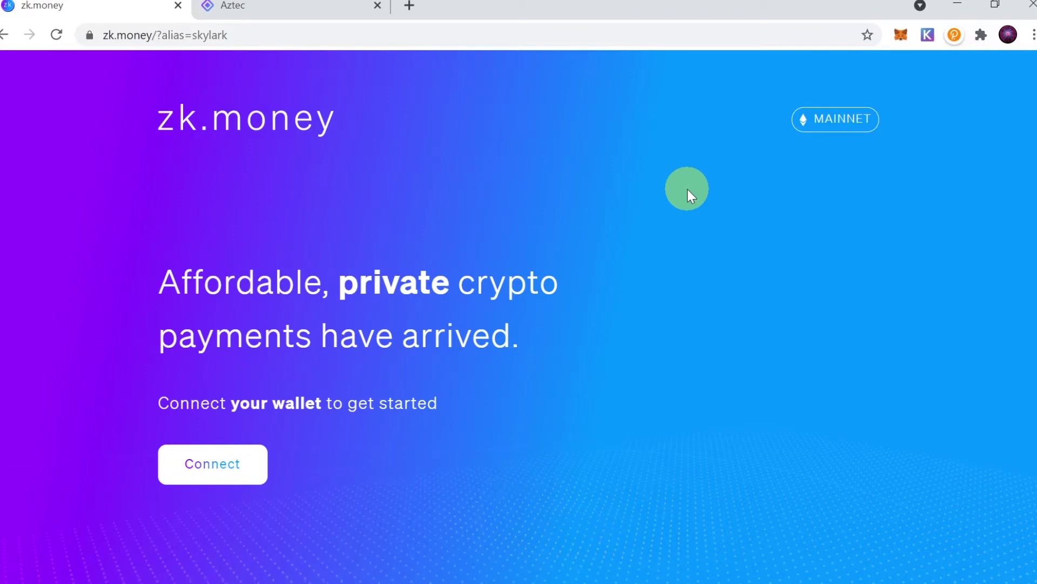
- Read the Aztec homepage down to the PLONK gas-cost comparison, then return to zk.money
key("ctrl+Tab")
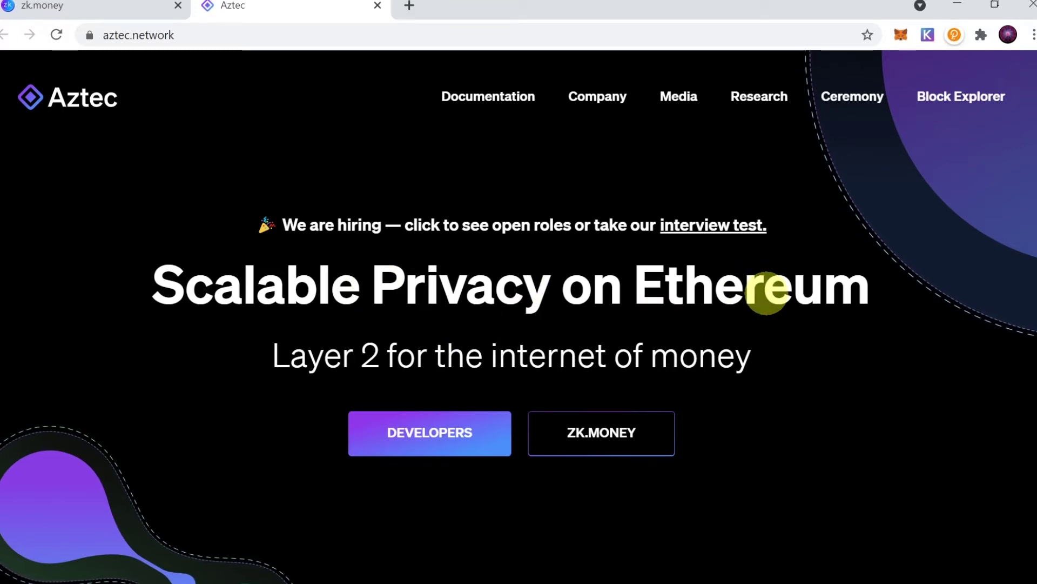
scroll(767, 291, "down", 1)
scroll(765, 291, "down", 2)
scroll(766, 290, "down", 1)
scroll(766, 290, "down", 1)
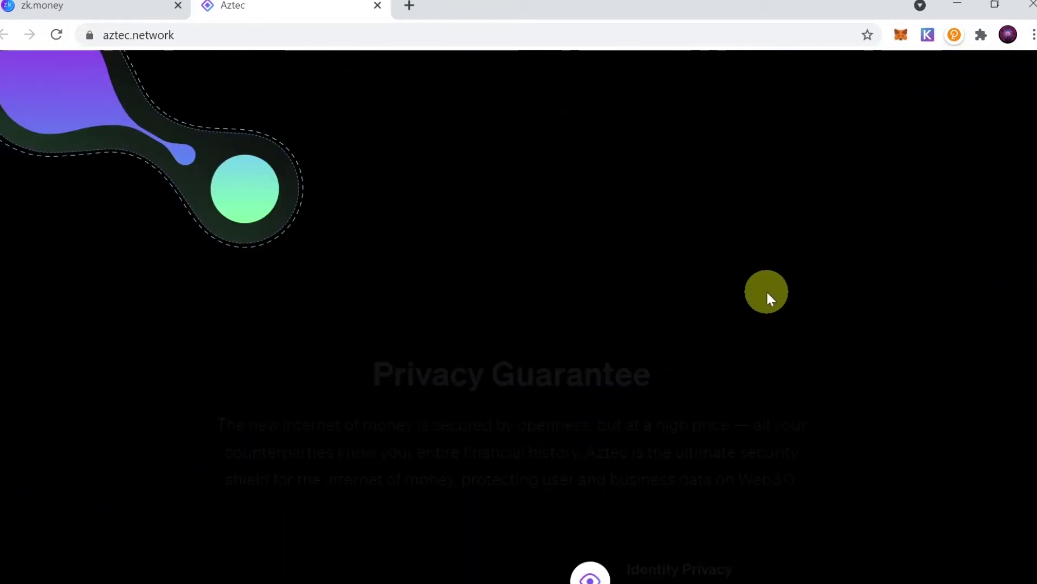
scroll(766, 290, "down", 4)
scroll(771, 285, "down", 5)
scroll(771, 282, "down", 2)
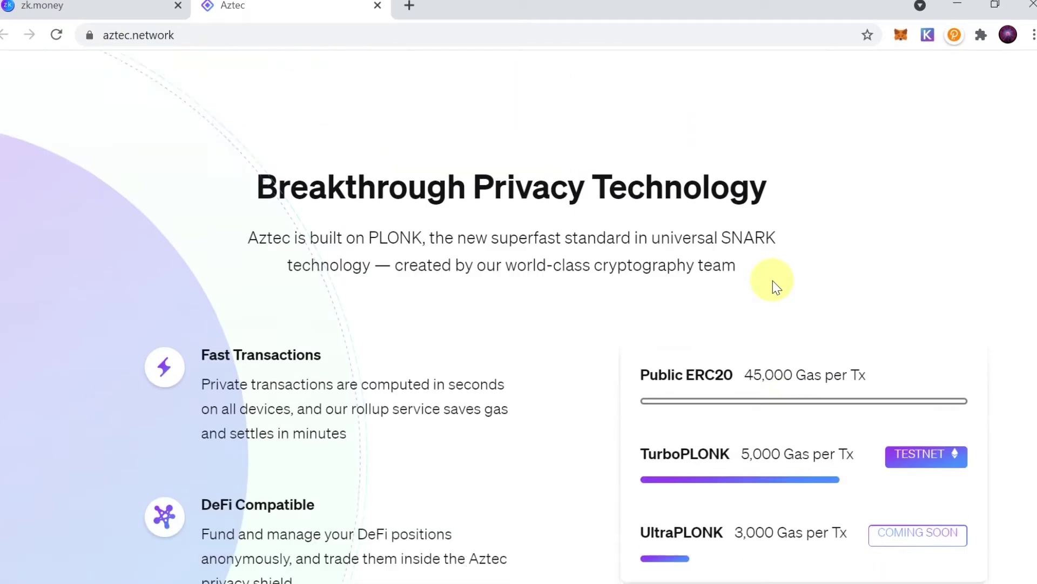
scroll(772, 281, "down", 2)
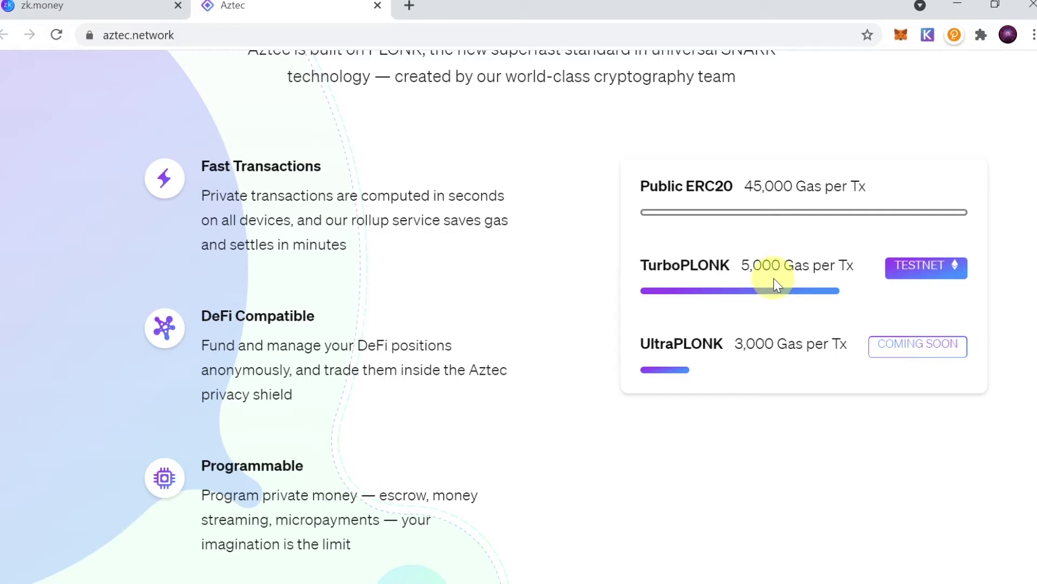
scroll(669, 312, "up", 1)
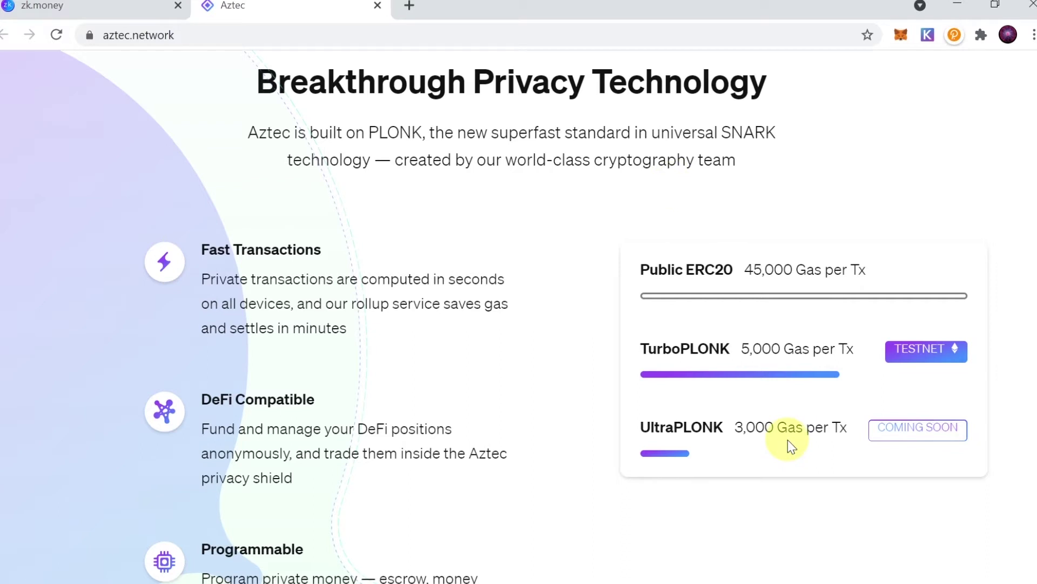
left_click(89, 5)
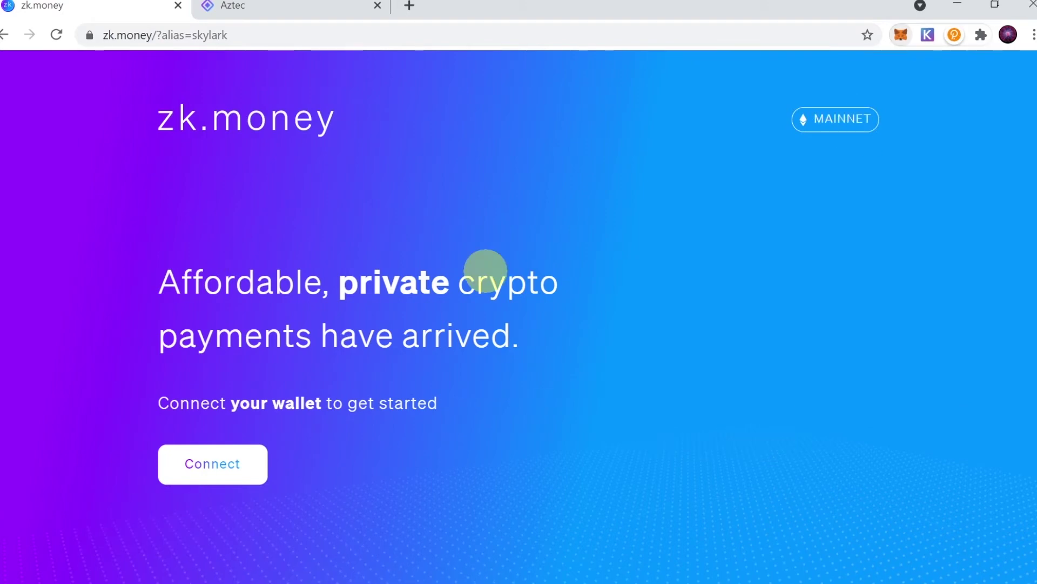
- Connect MetaMask to zk.money and approve its sign-in signature request
left_click(249, 464)
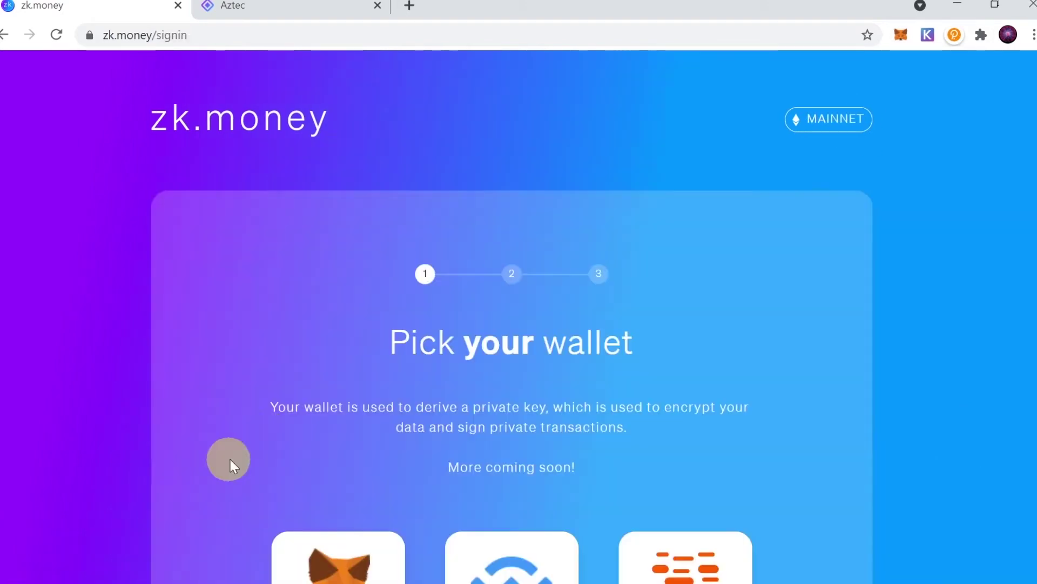
scroll(320, 325, "down", 1)
scroll(328, 356, "down", 1)
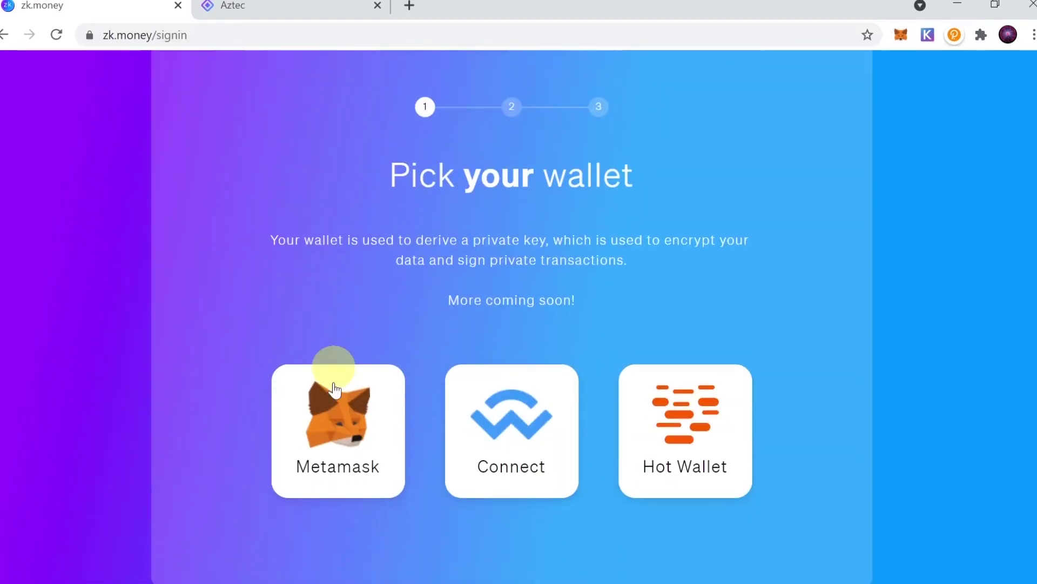
left_click(346, 431)
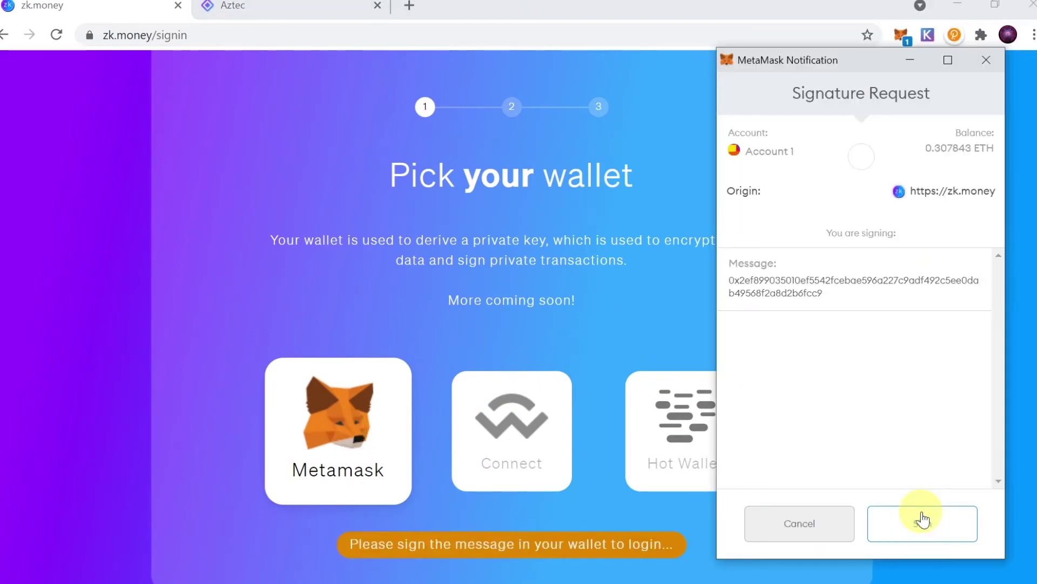
left_click(922, 518)
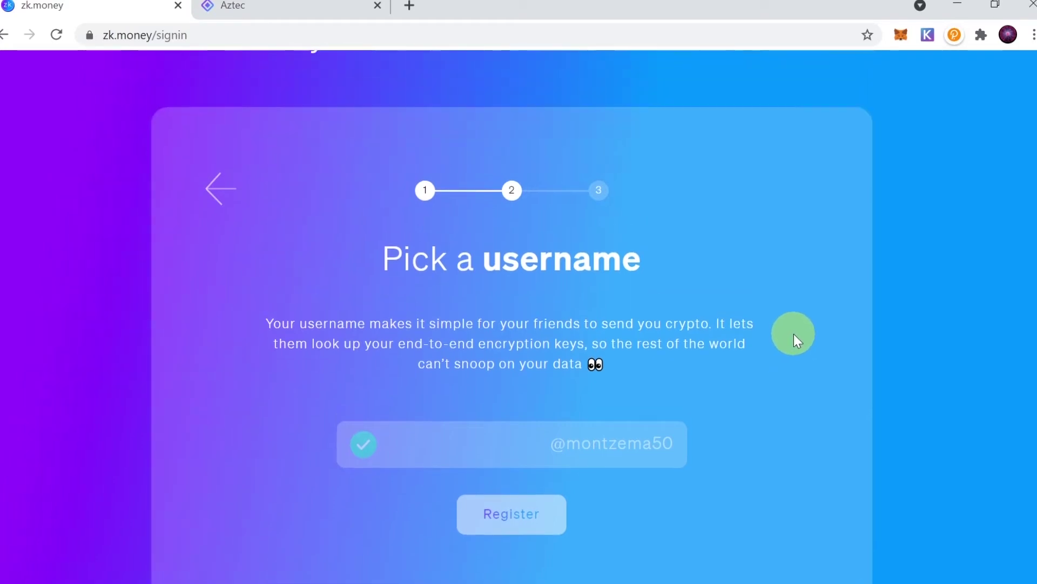
- Zoom the page out and register the username cryptoskylark
key("ctrl+minus")
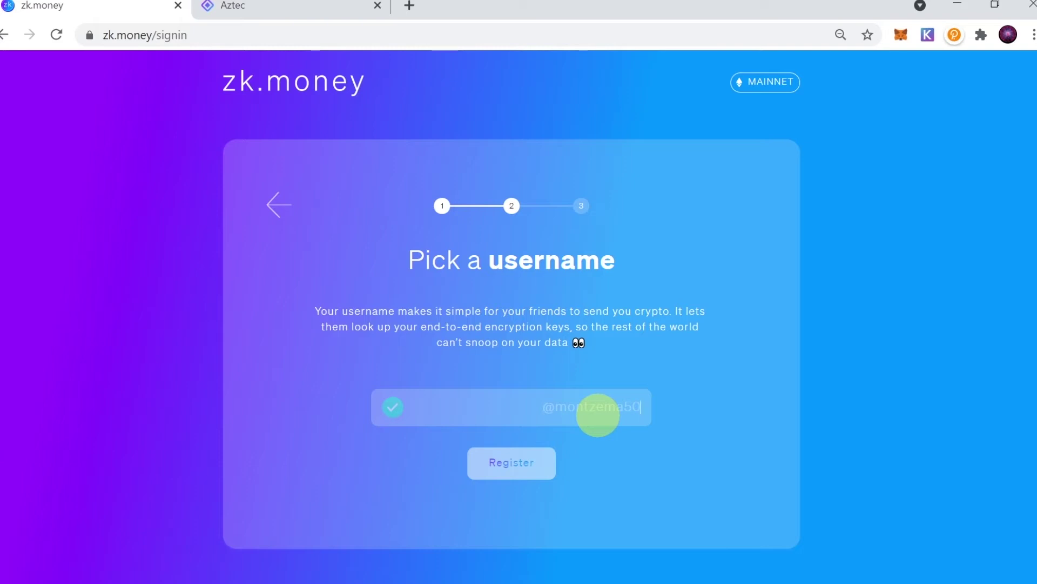
type("cryptoskylar")
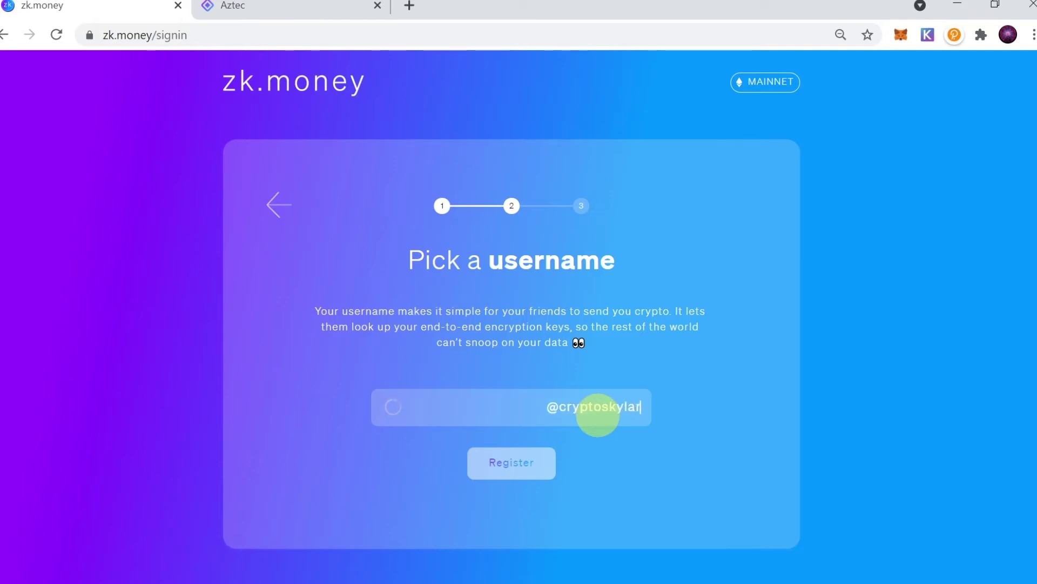
type("k")
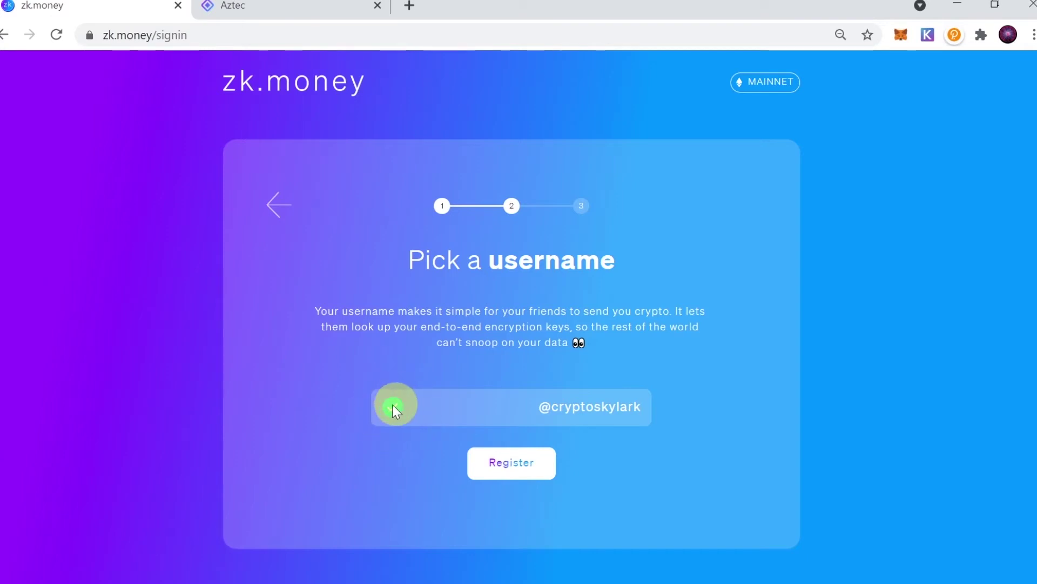
left_click(516, 475)
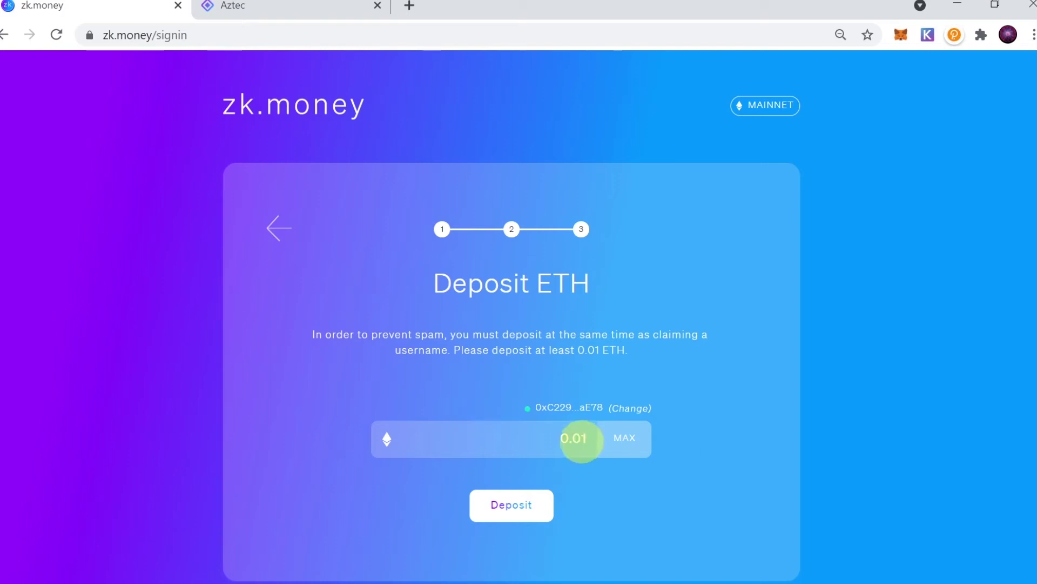
- Deposit 0.01 ETH and confirm the transaction in MetaMask
left_click(520, 511)
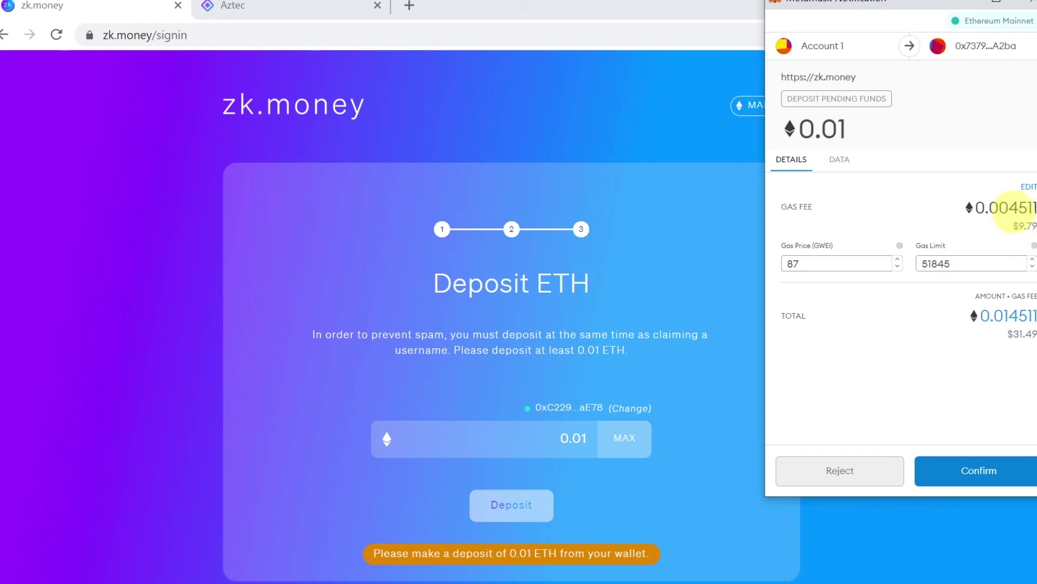
left_click(984, 472)
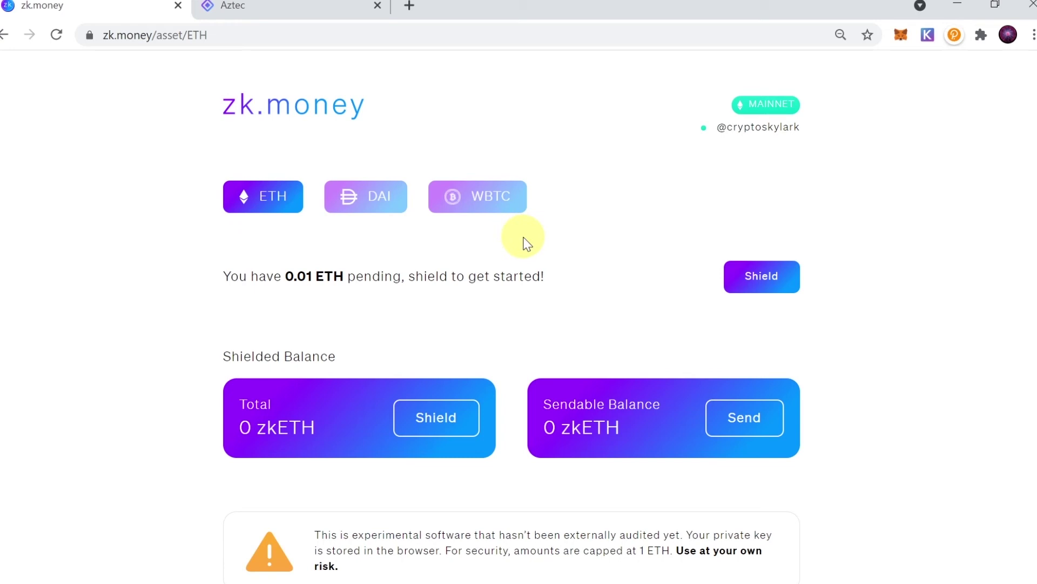
- Fill the Shield form with the MAX pending ETH, then close it without sending
left_click(762, 280)
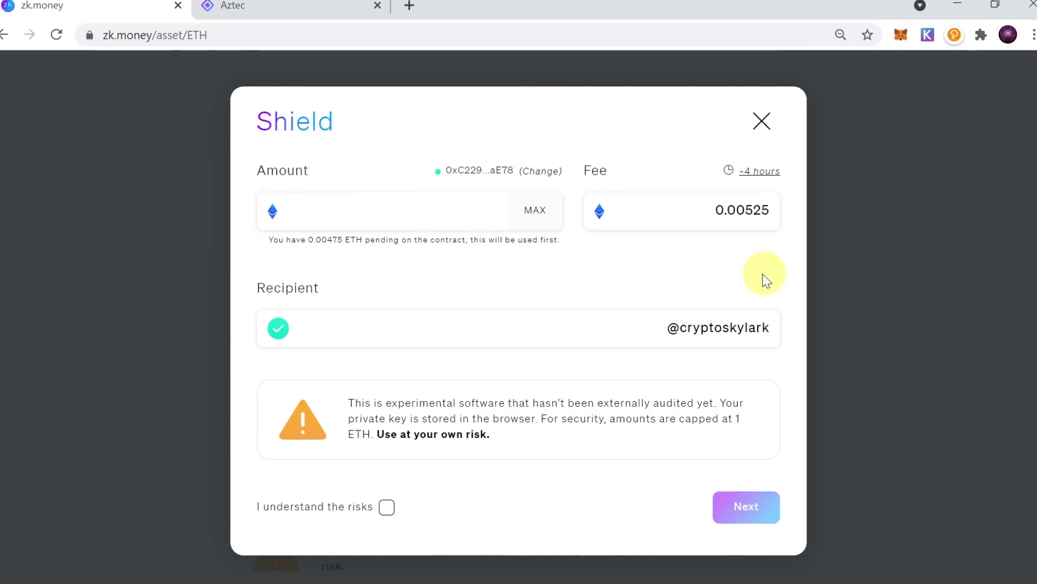
left_click(561, 226)
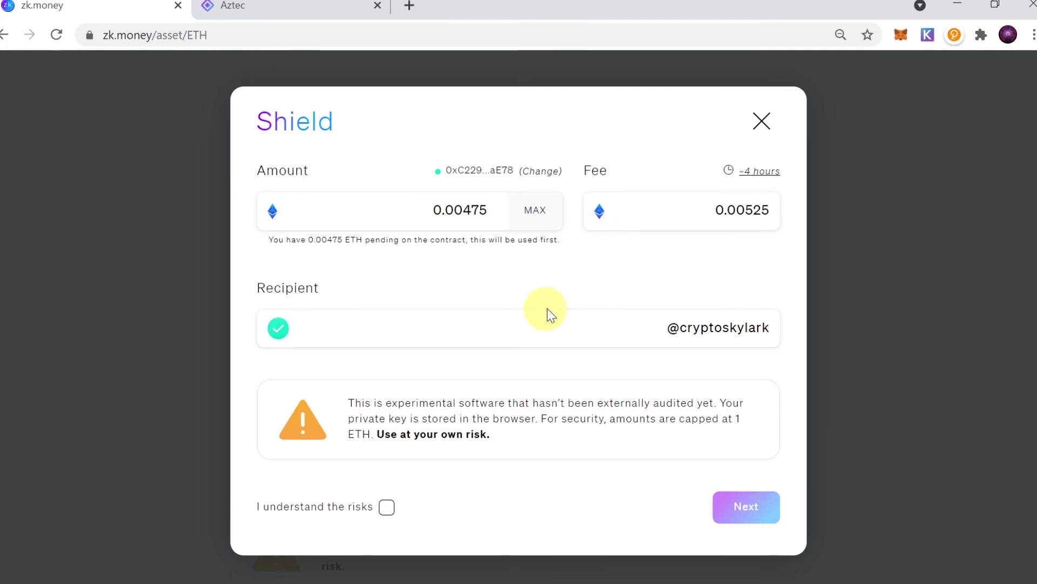
left_click(762, 120)
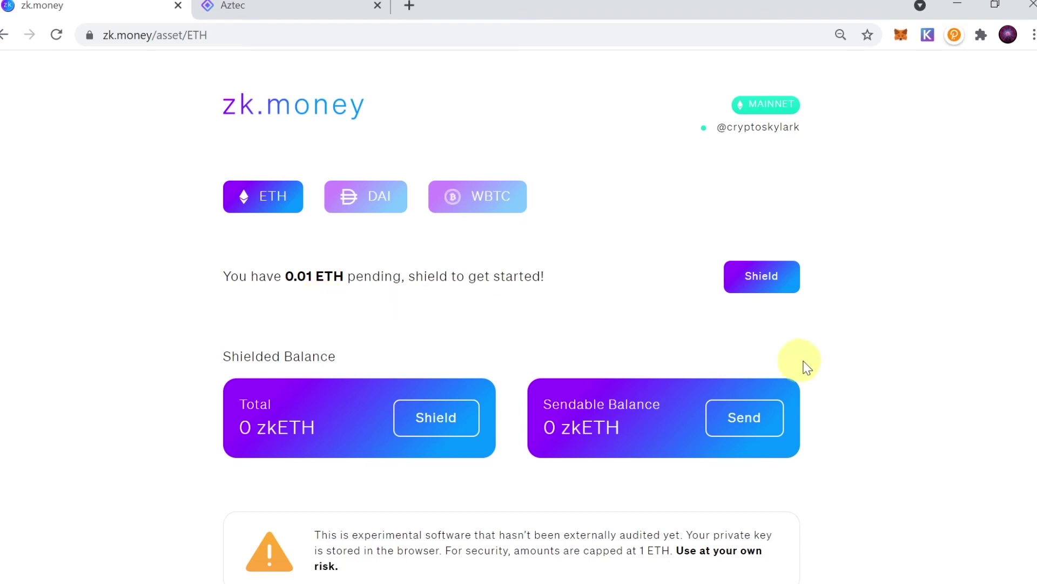
left_click(762, 277)
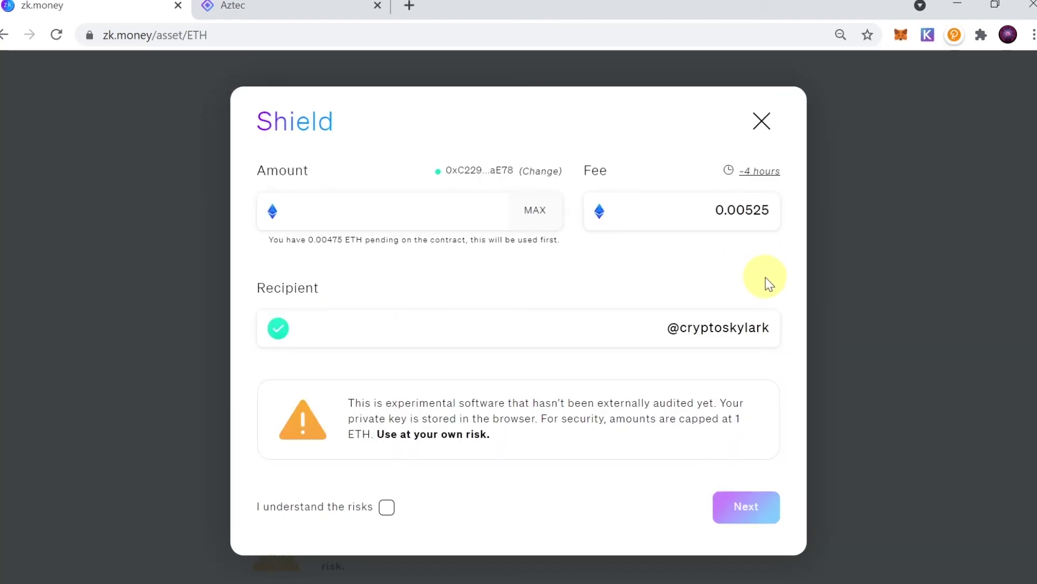
left_click(540, 215)
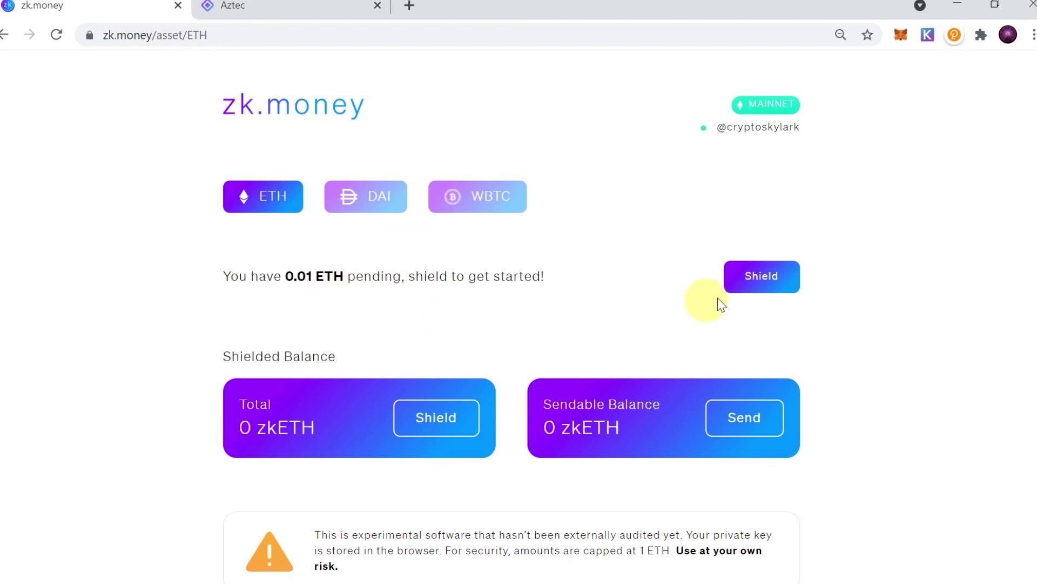
left_click(766, 273)
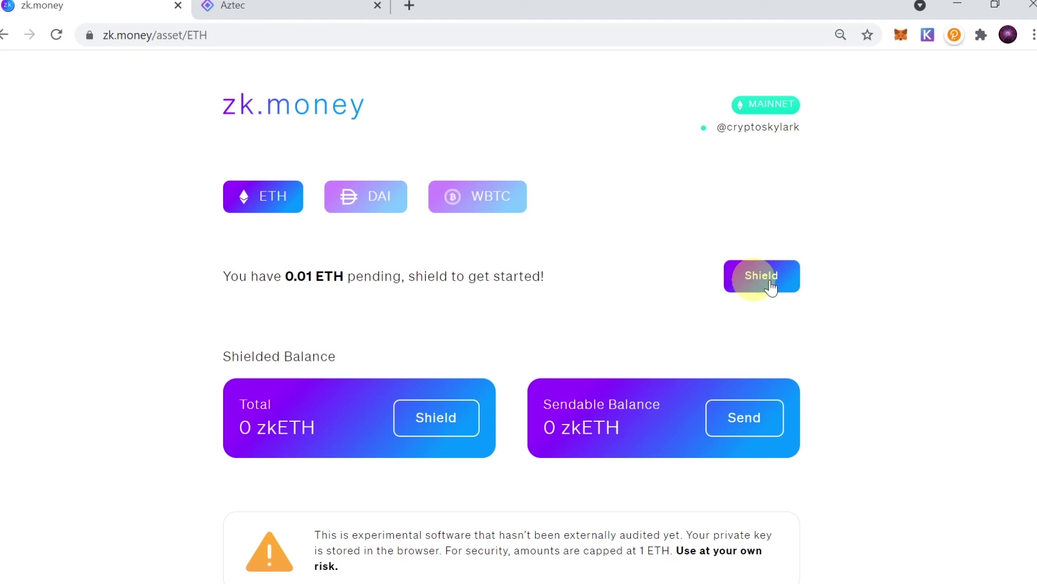